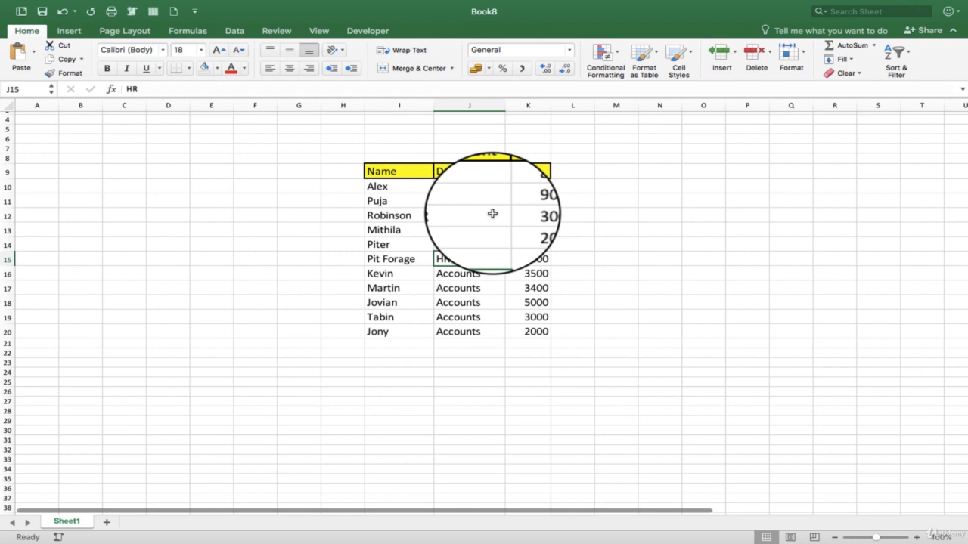
Save the workbook to the Desktop as "Macro Practice" in Excel Macro-Enabled Workbook (.xlsm) format.
click(469, 242)
mouse_move(465, 7)
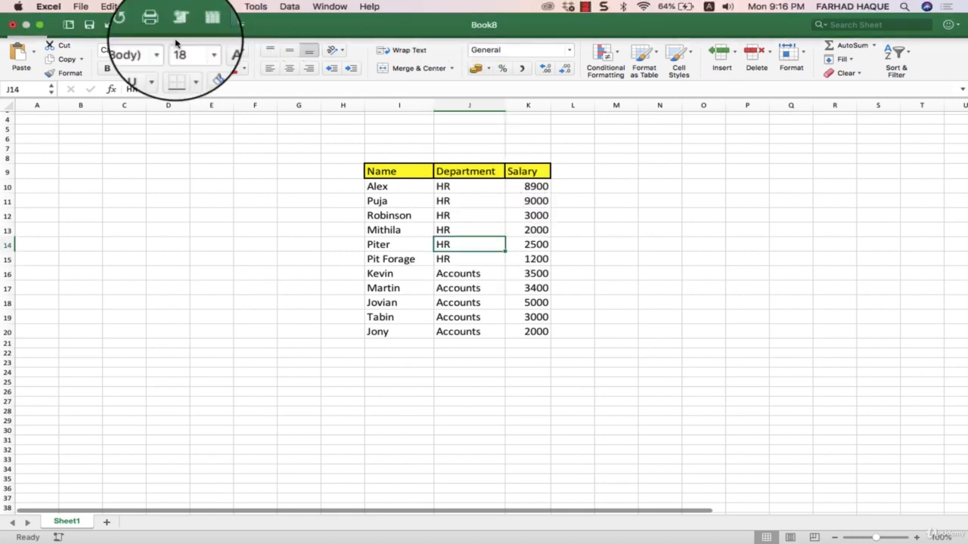
click(80, 7)
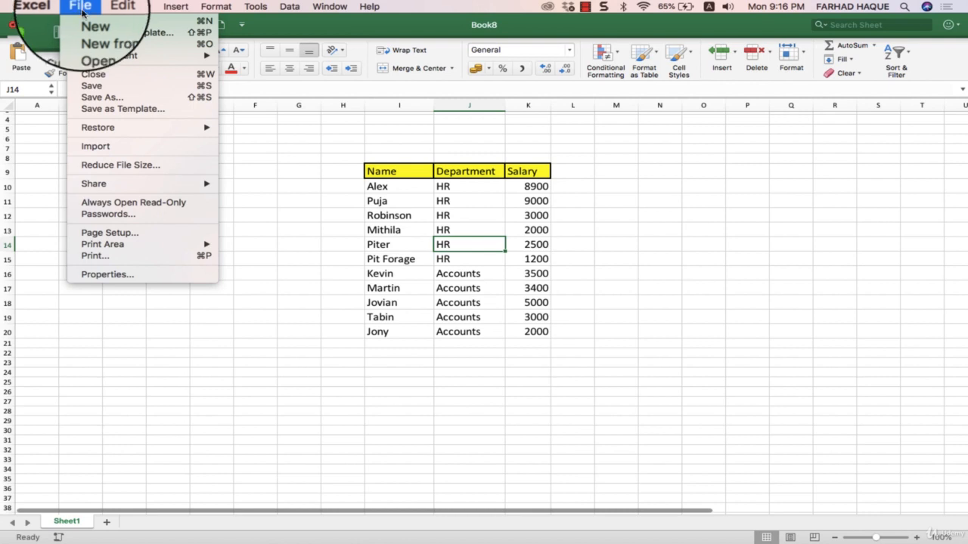
click(115, 103)
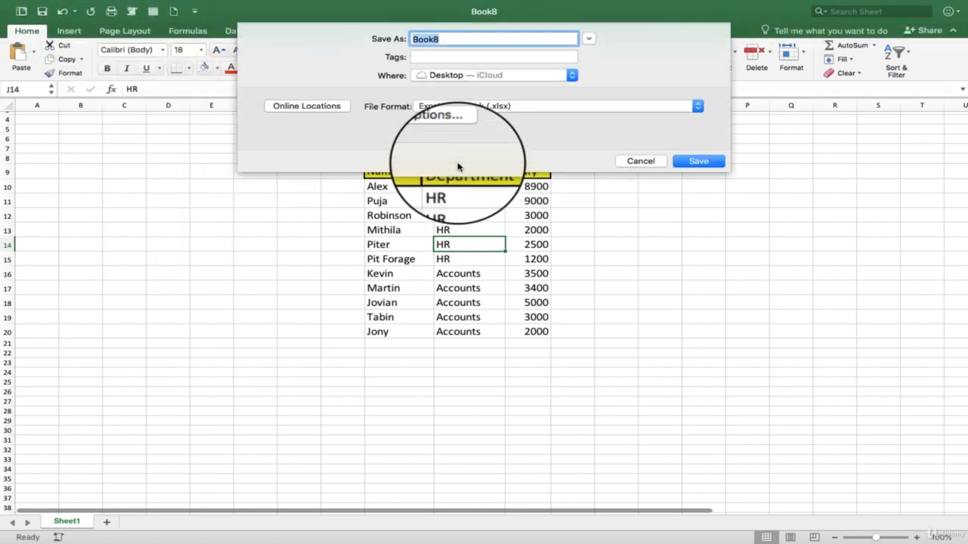
text(Macr)
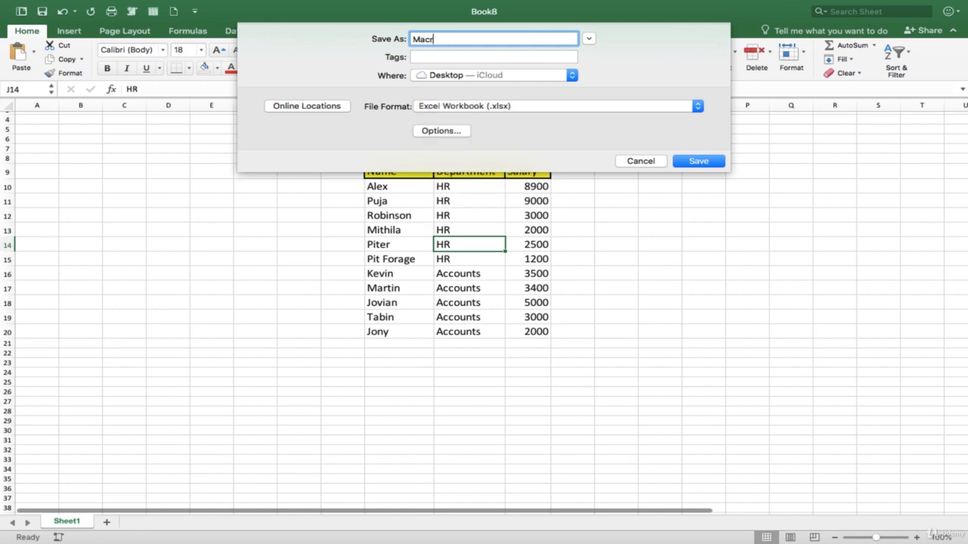
text(o Practices)
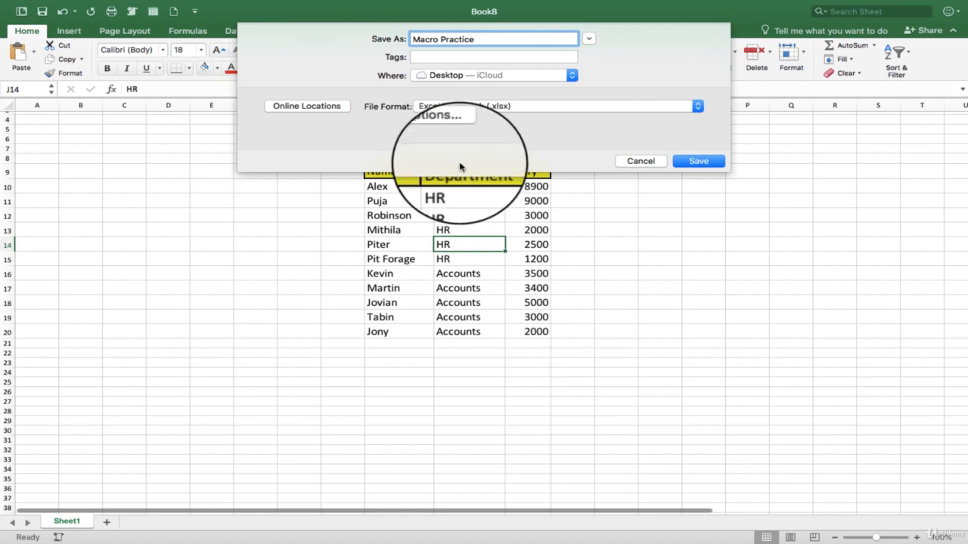
click(687, 112)
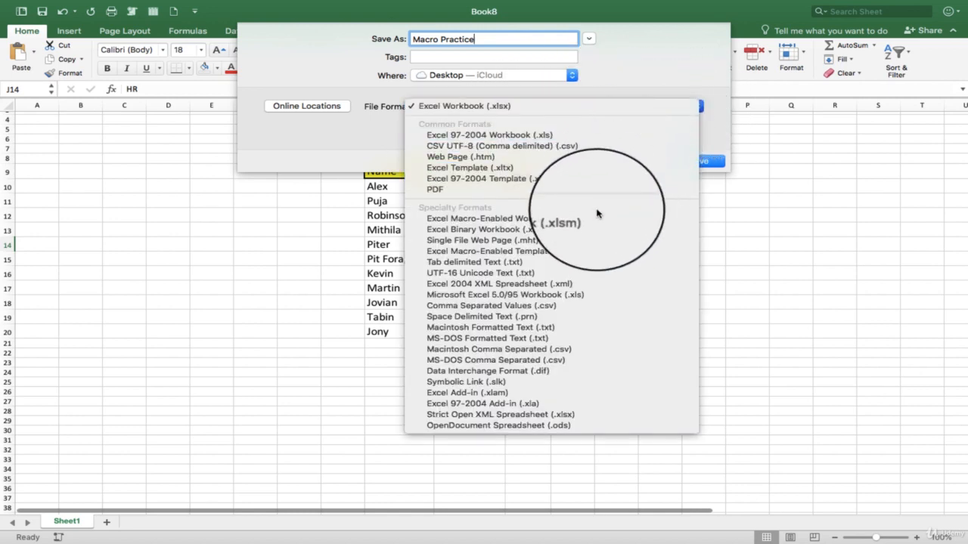
click(572, 217)
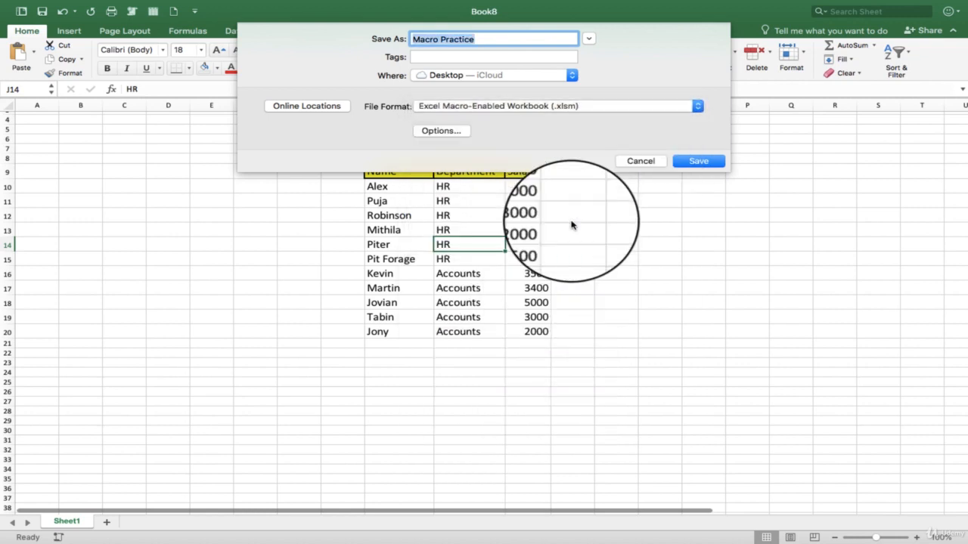
click(686, 164)
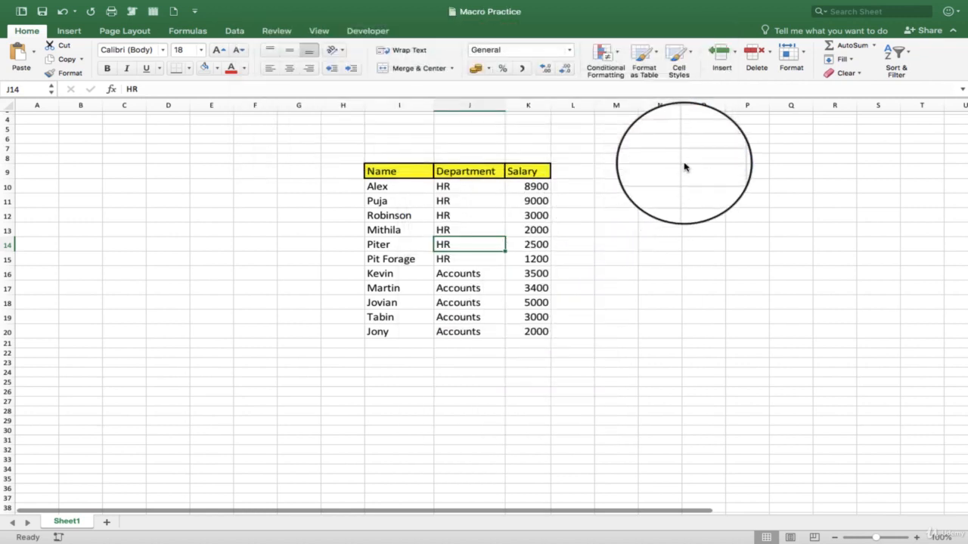
Make the name in cell I13 bold and give the cell a medium blue fill.
click(475, 230)
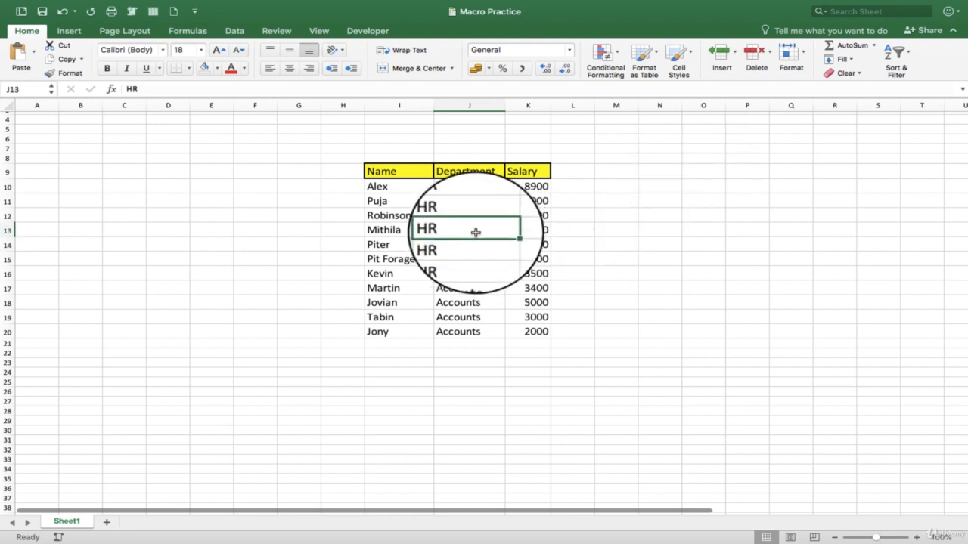
click(398, 230)
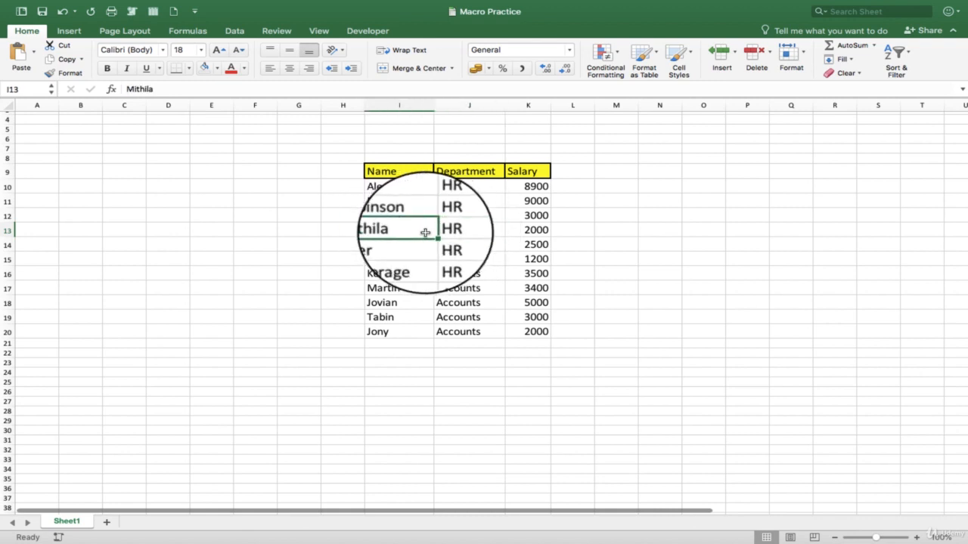
click(106, 68)
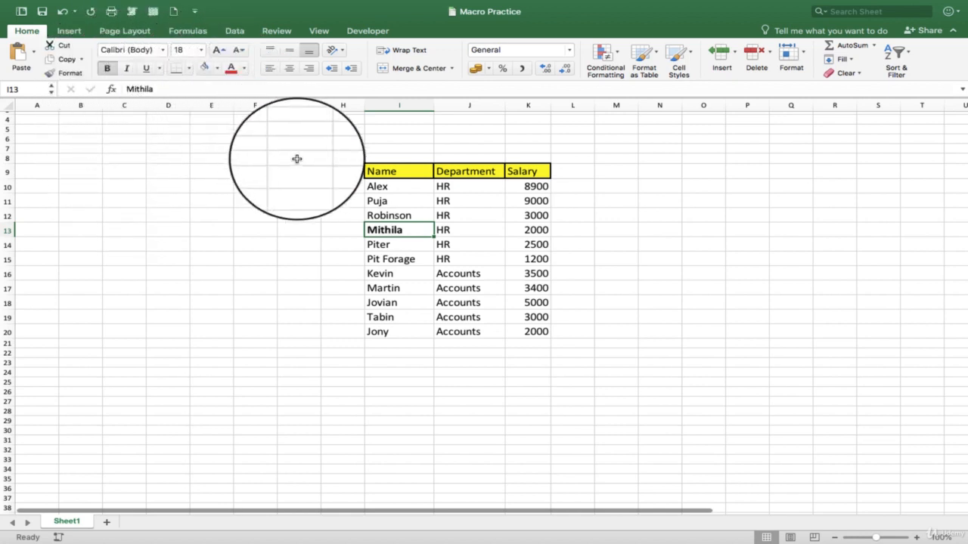
click(389, 258)
click(391, 216)
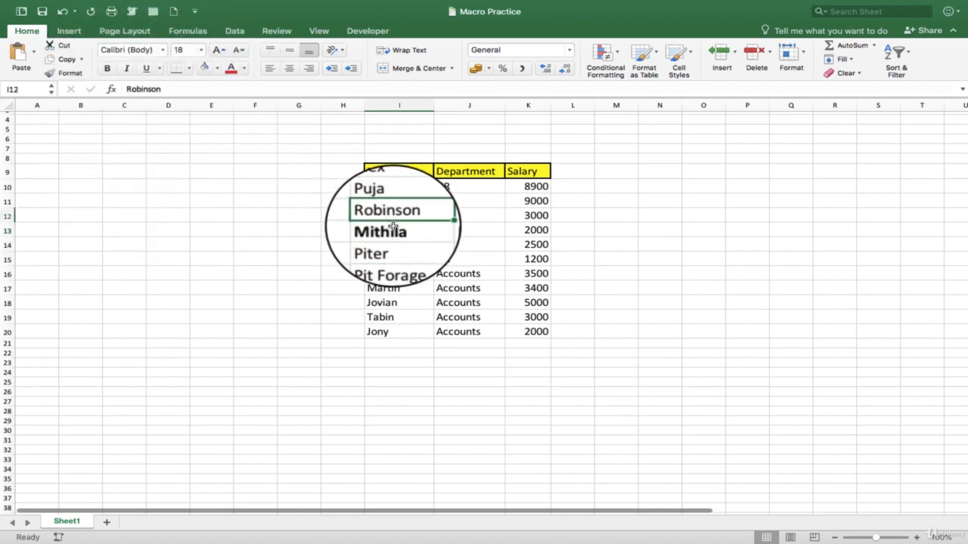
click(390, 229)
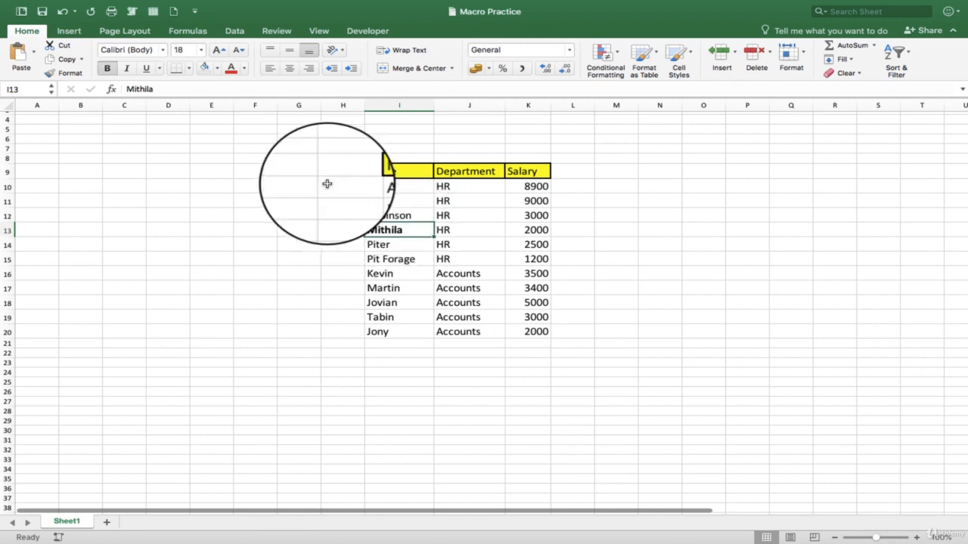
click(217, 68)
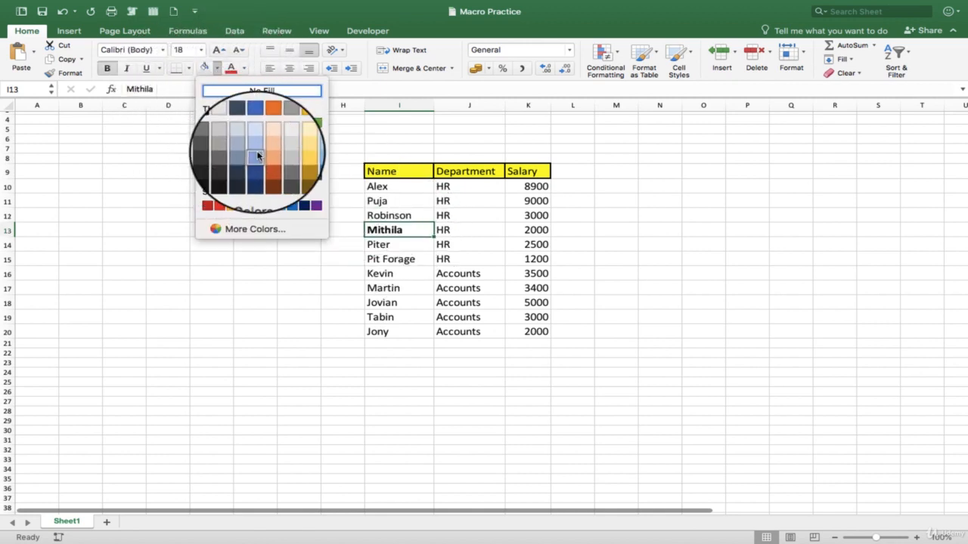
click(256, 151)
click(401, 273)
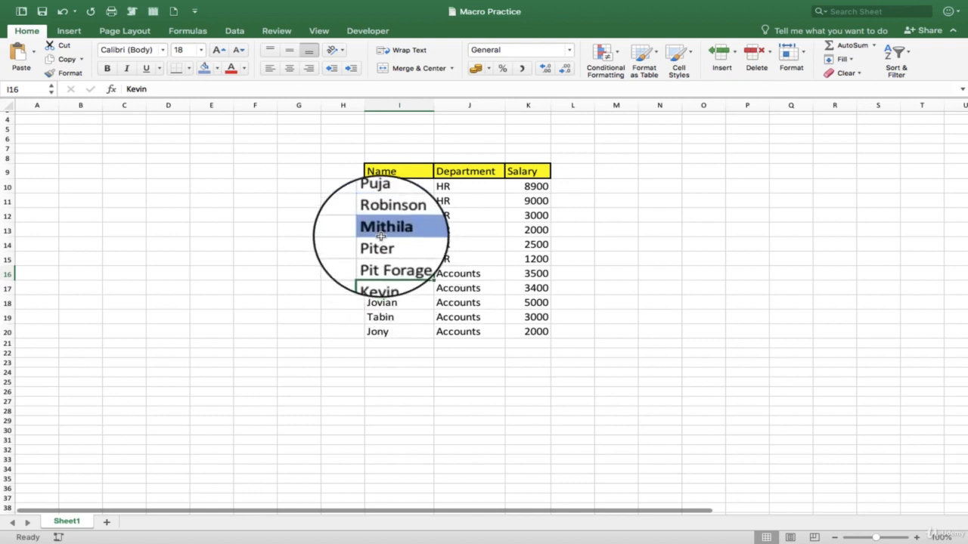
With cell I16 selected, set up a new macro recording named highlight, stored in This Workbook.
click(404, 230)
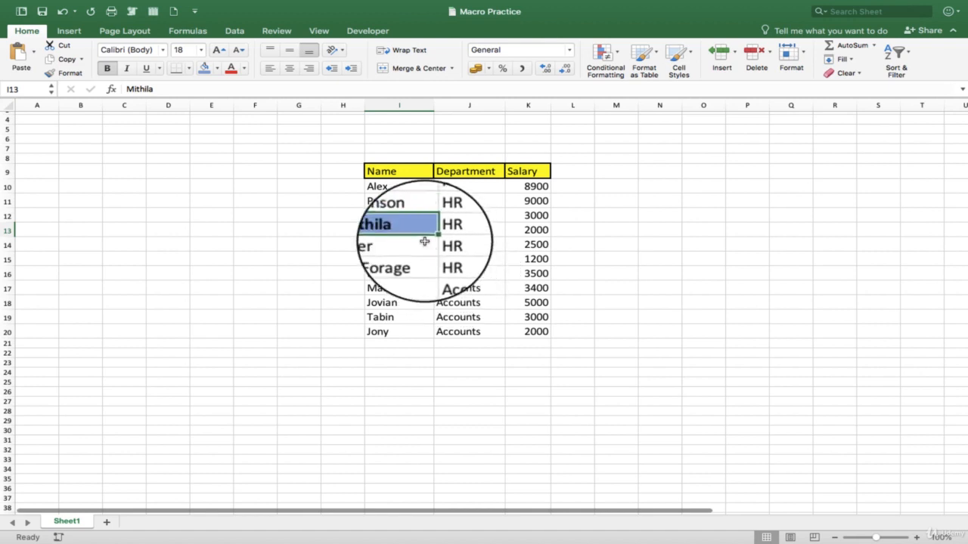
super+click(470, 284)
super+click(468, 275)
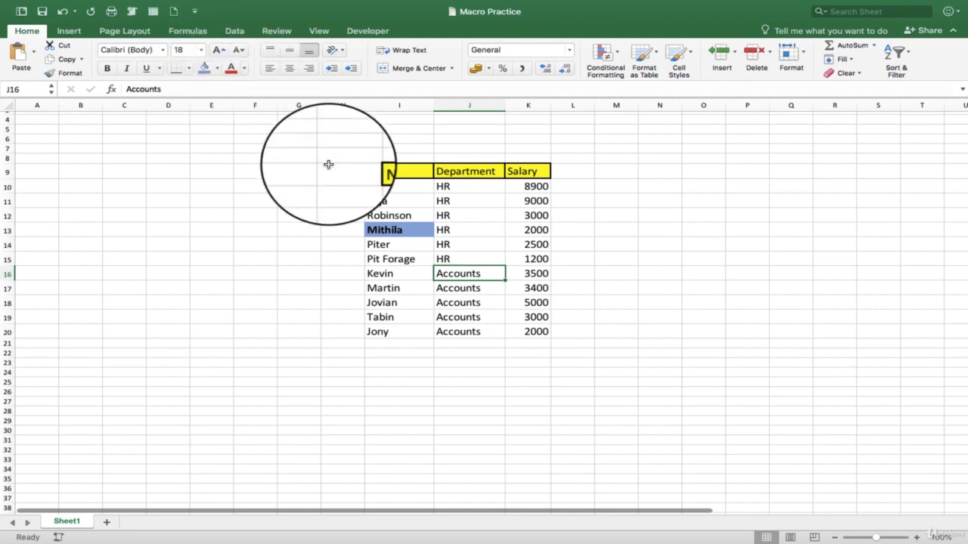
super+click(377, 274)
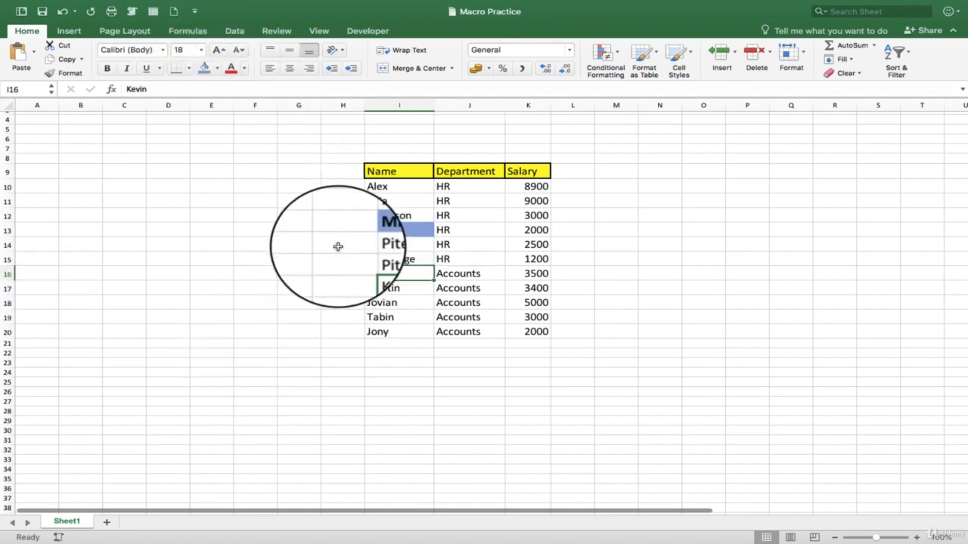
click(327, 32)
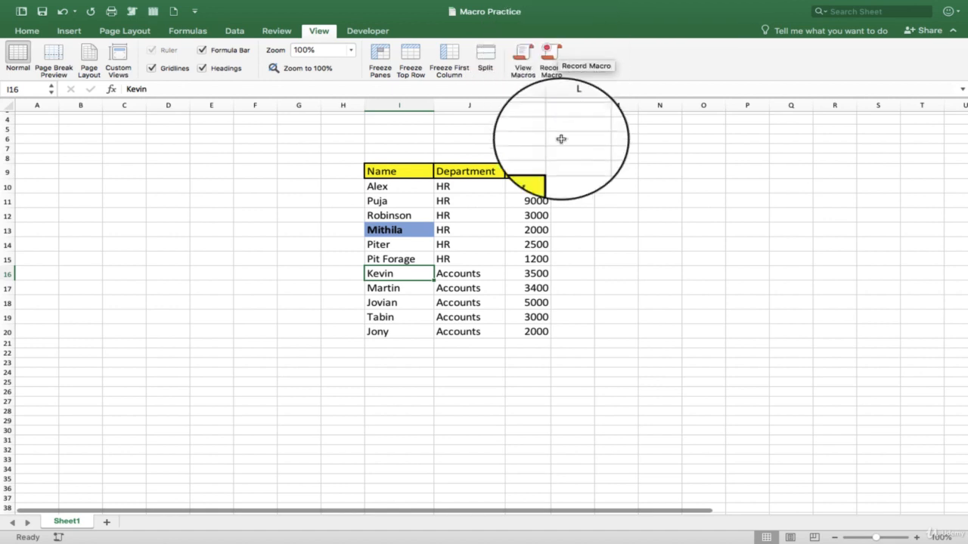
click(372, 32)
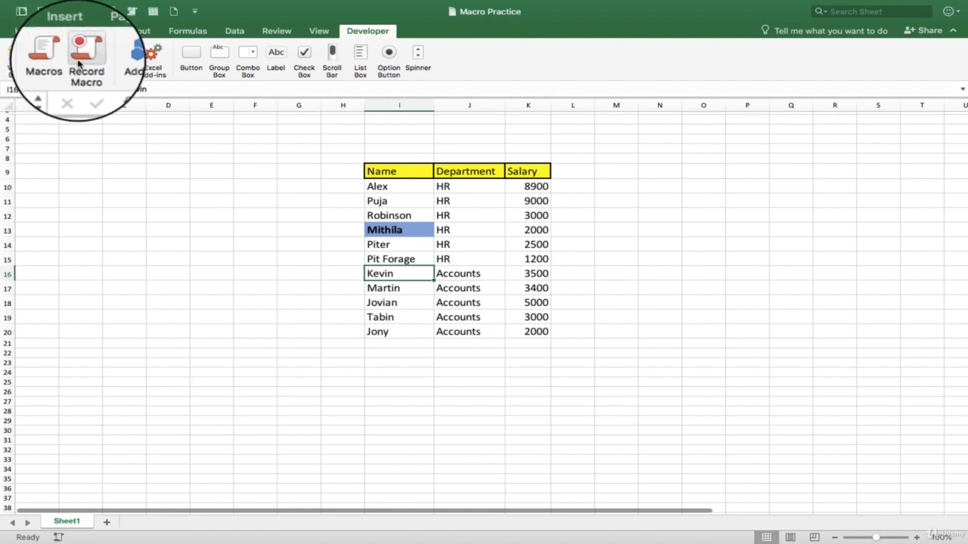
click(318, 31)
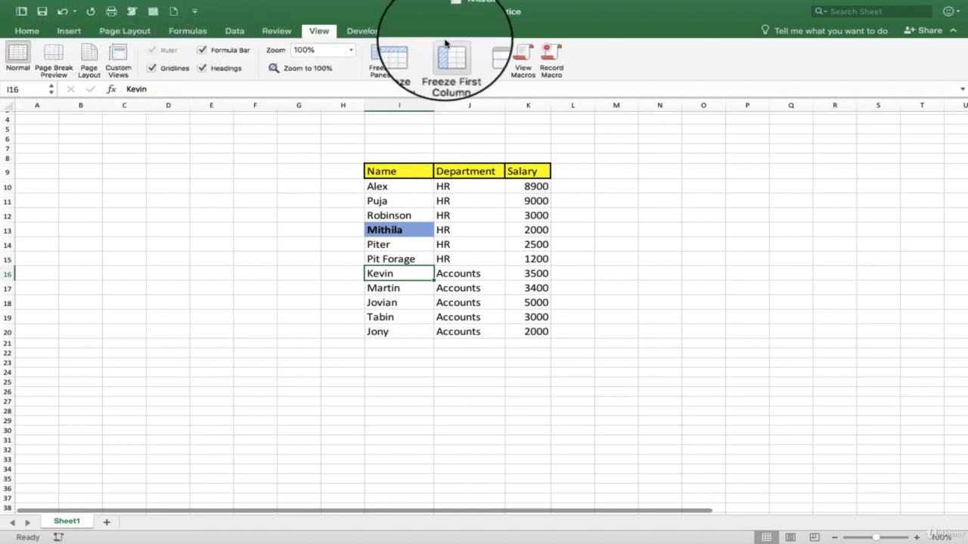
click(558, 60)
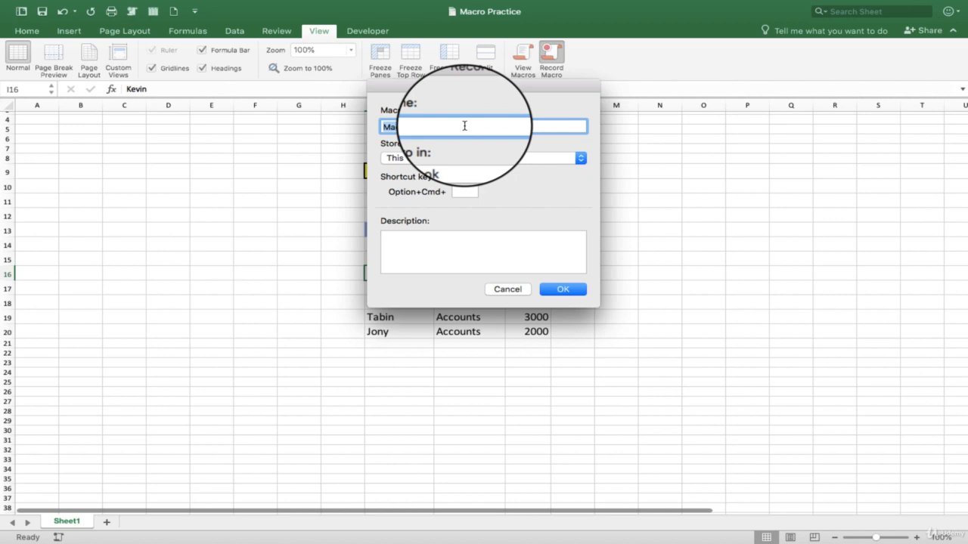
text(highli)
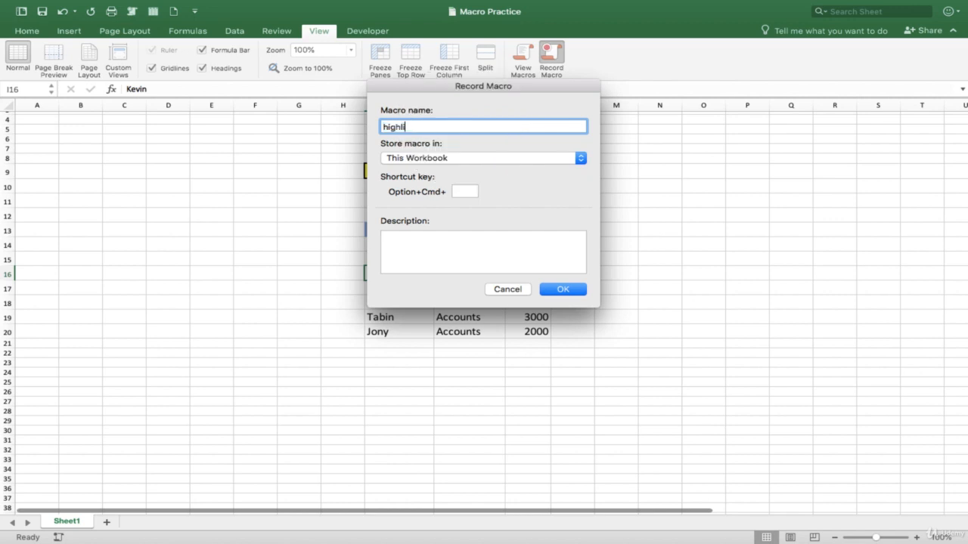
text(ght)
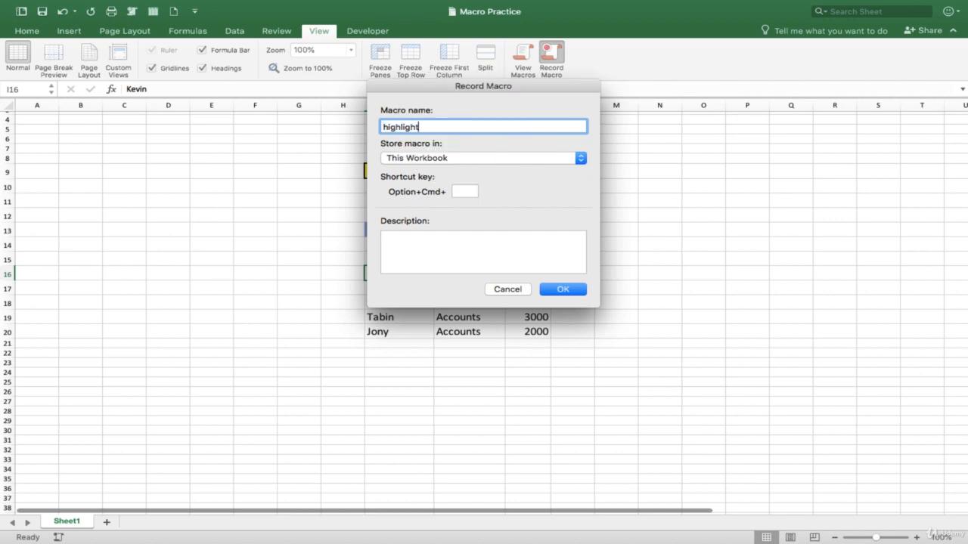
click(464, 159)
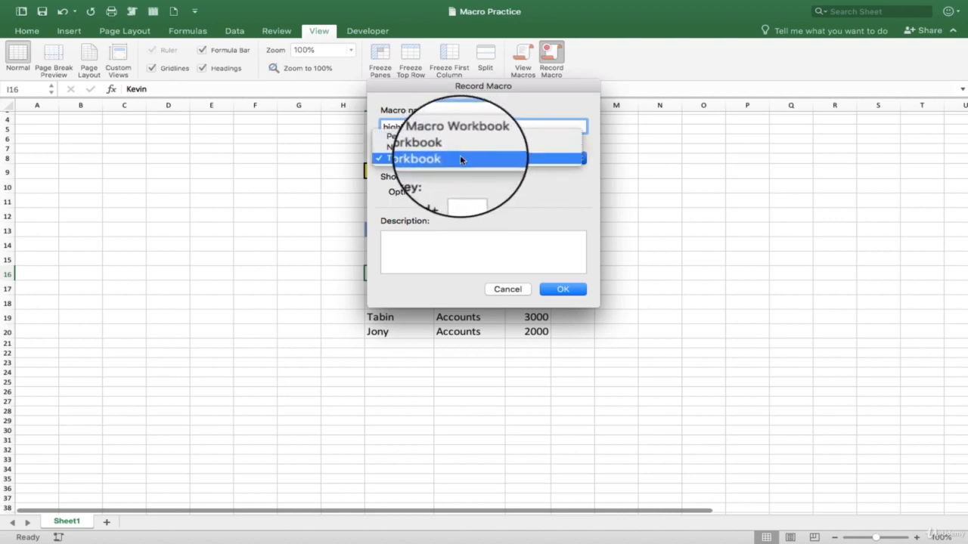
click(460, 159)
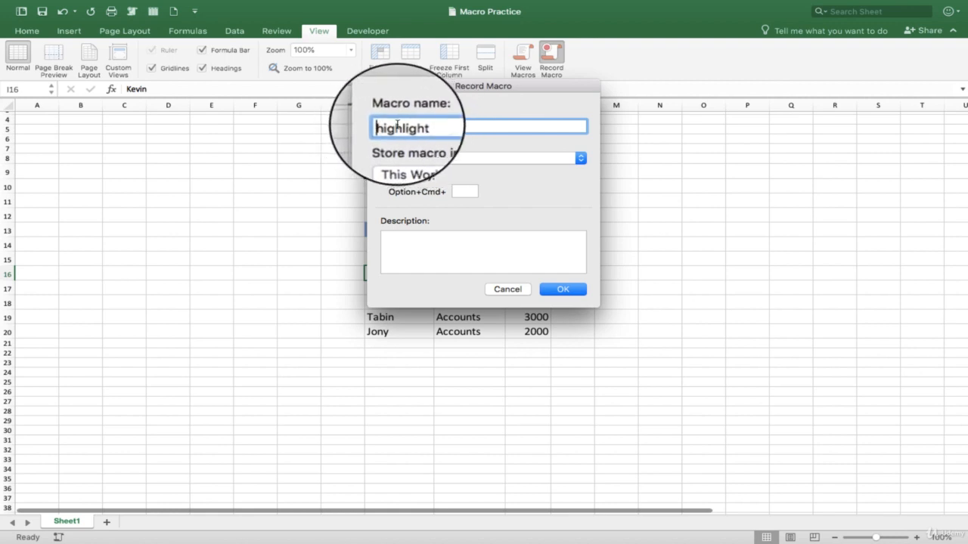
Assign the macro shortcut Option+Cmd+l, enter the description "highlight", and start recording.
click(456, 191)
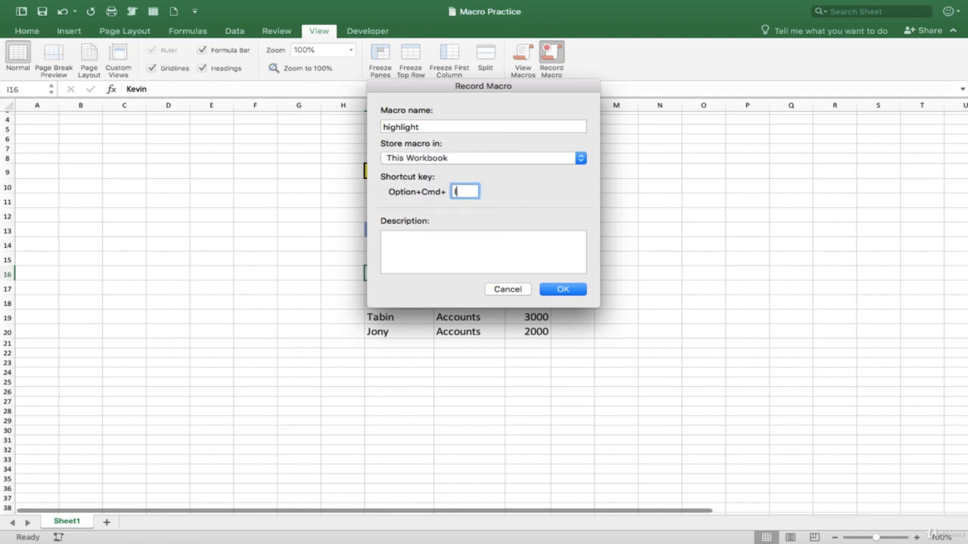
click(445, 247)
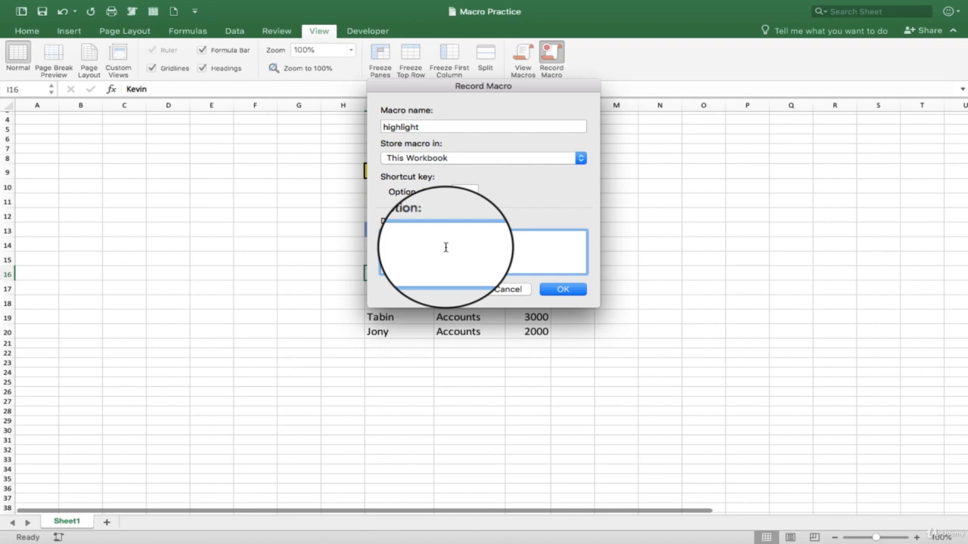
click(465, 192)
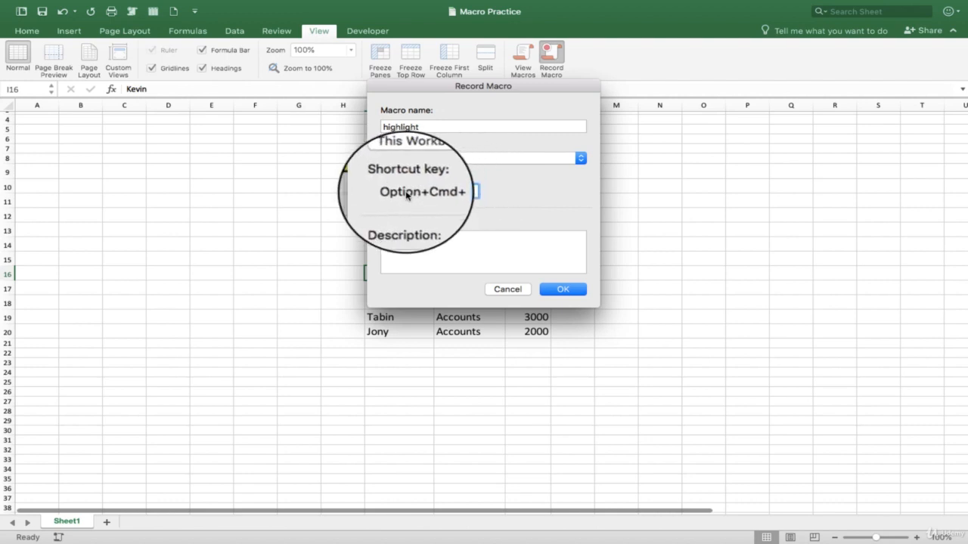
click(447, 234)
text(h)
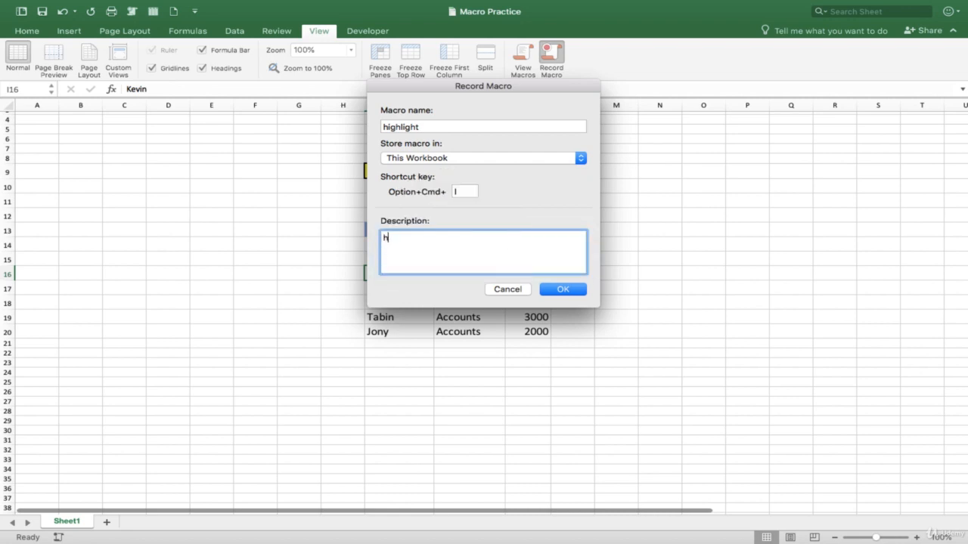
text(ighlight)
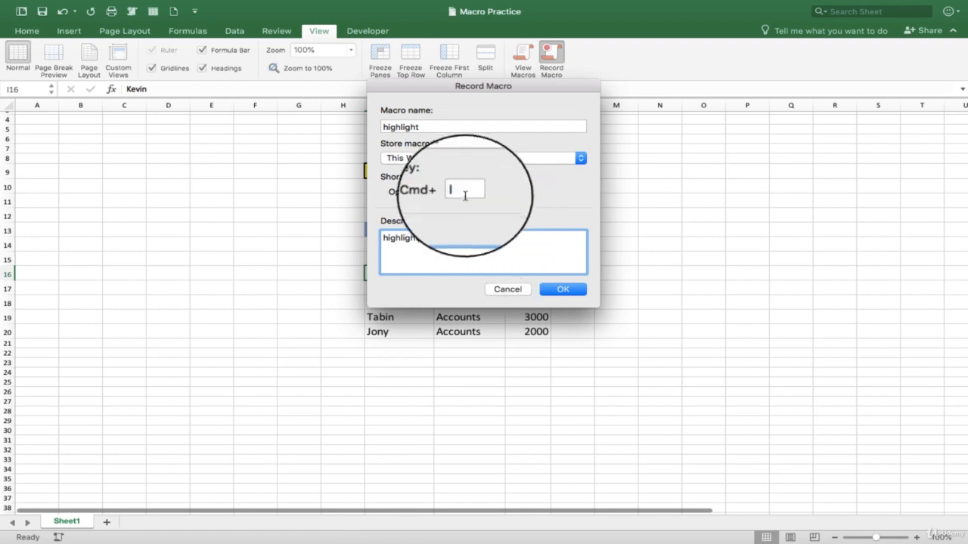
click(557, 291)
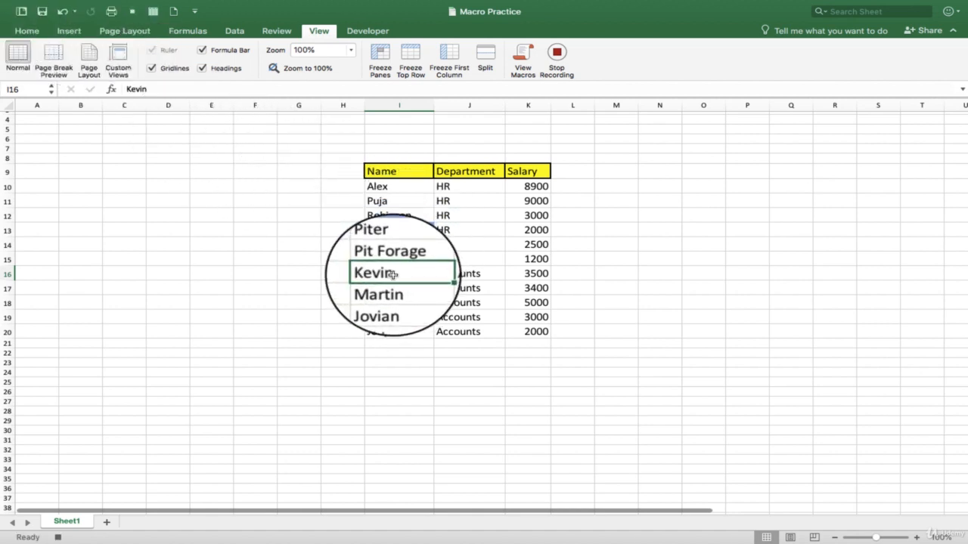
Record making the text in cell I16 bold and filling the cell with the same blue.
click(26, 30)
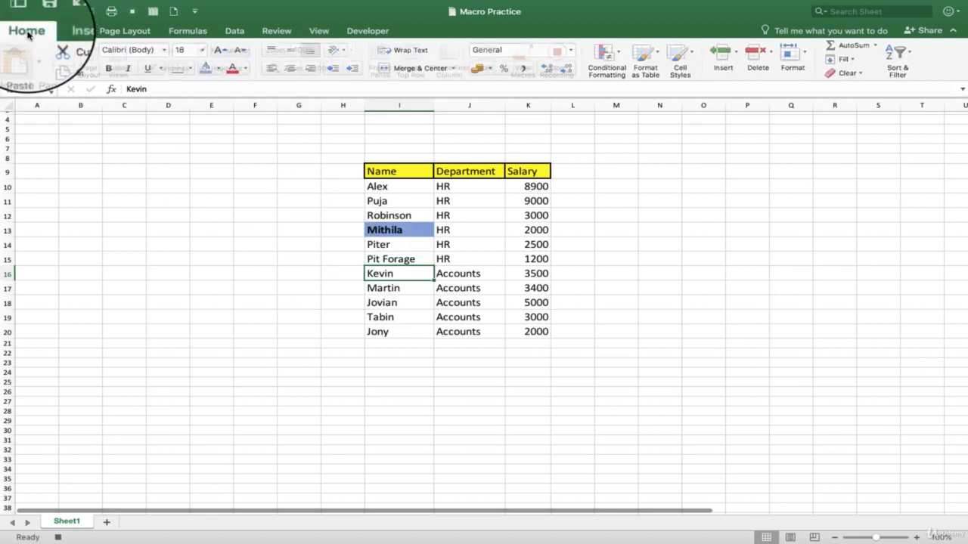
click(110, 69)
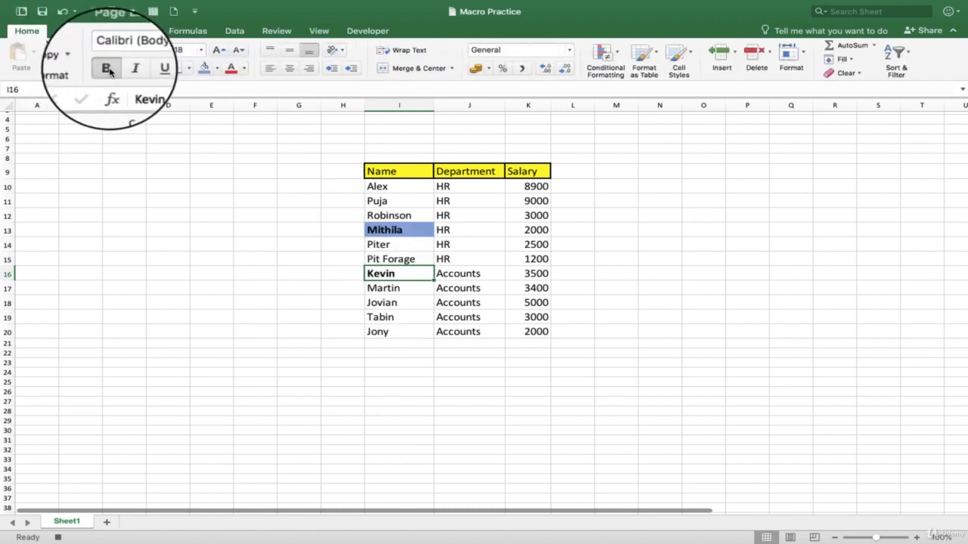
click(204, 68)
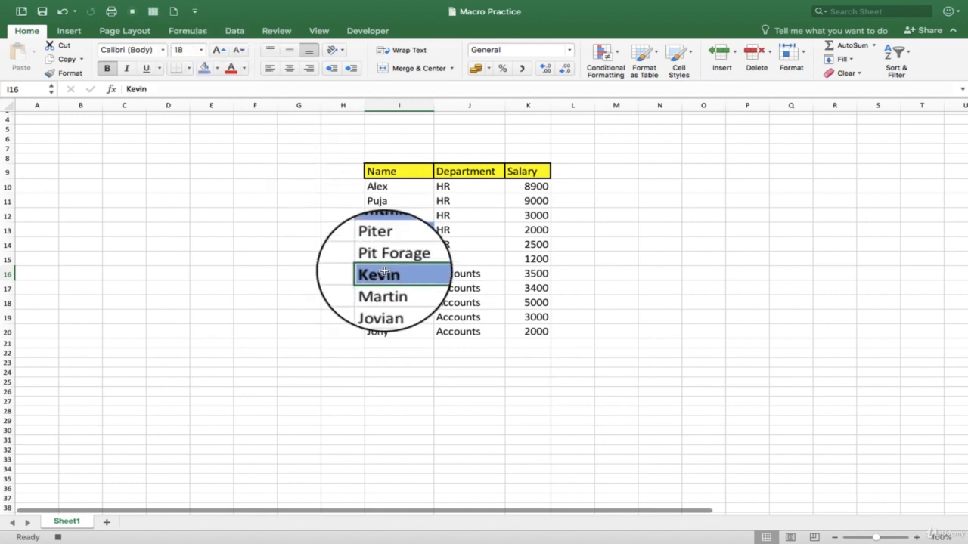
Stop recording the highlight macro once the formatting of cell I16 is captured.
click(318, 31)
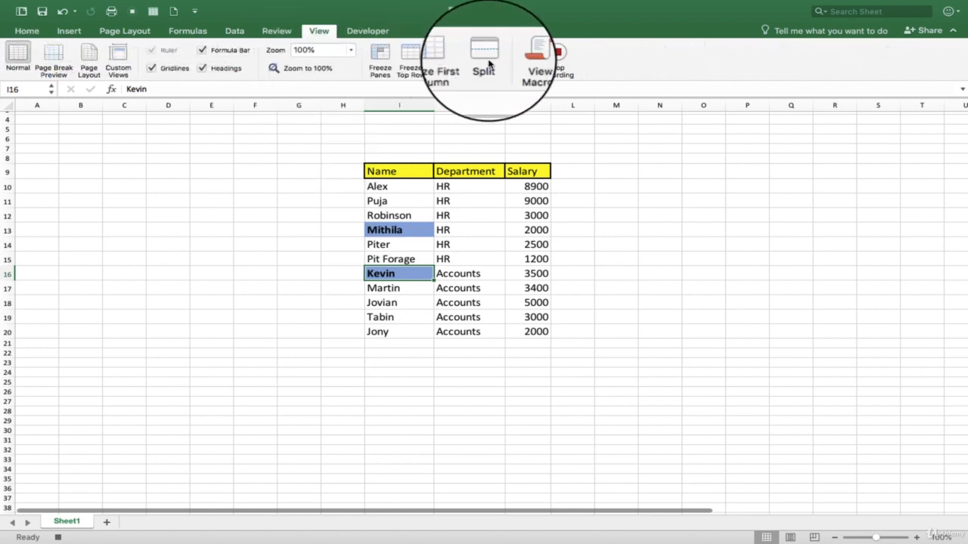
click(556, 53)
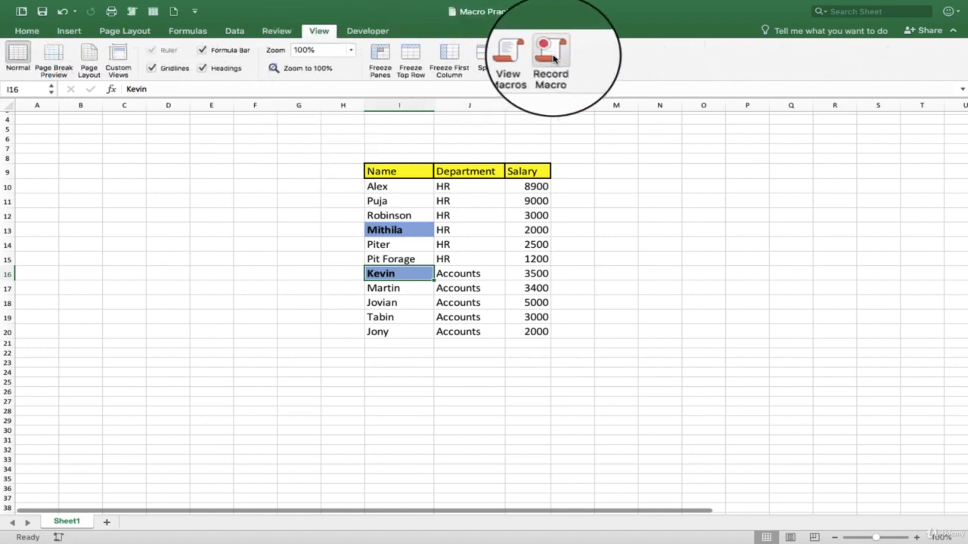
Run the highlight macro on cells J12, K15, J20 and J16, one after another.
super+click(466, 274)
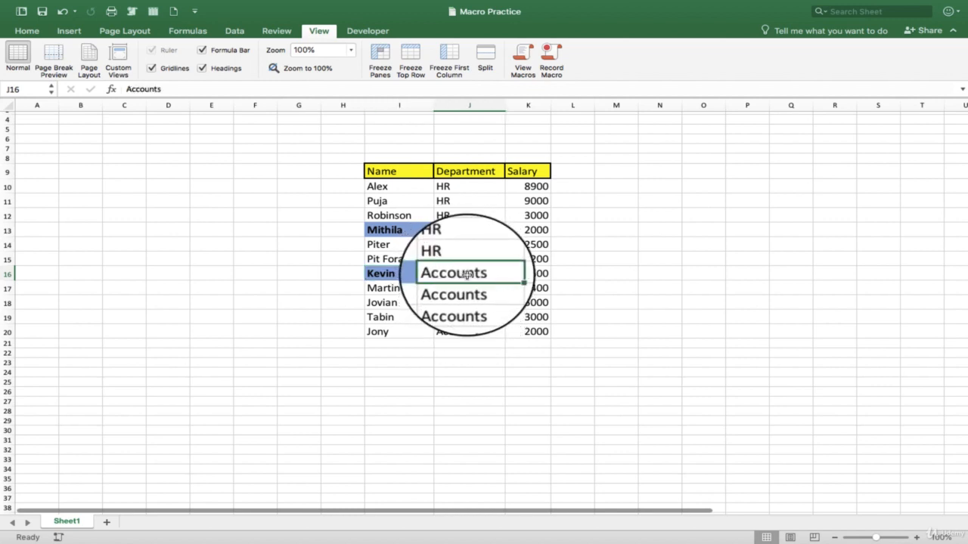
super+click(462, 216)
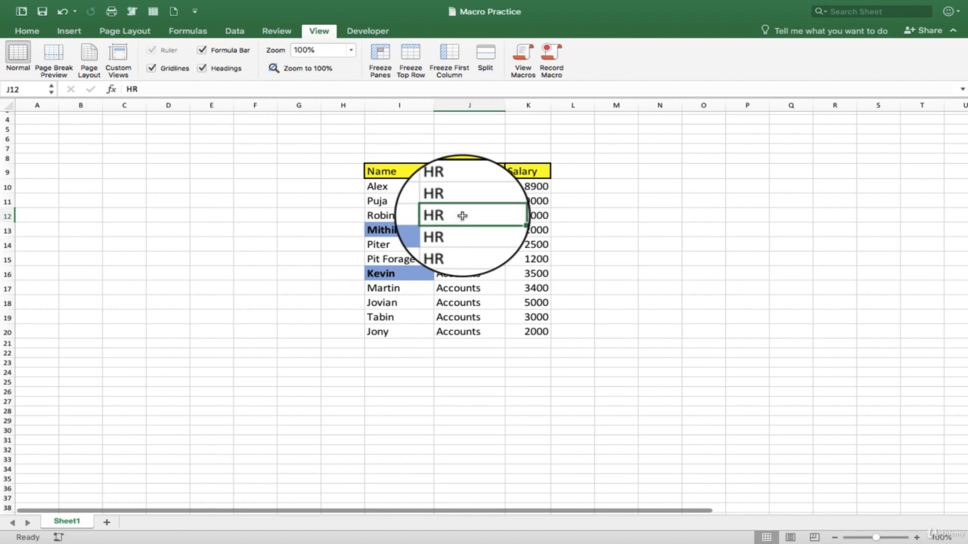
key(alt+super+m)
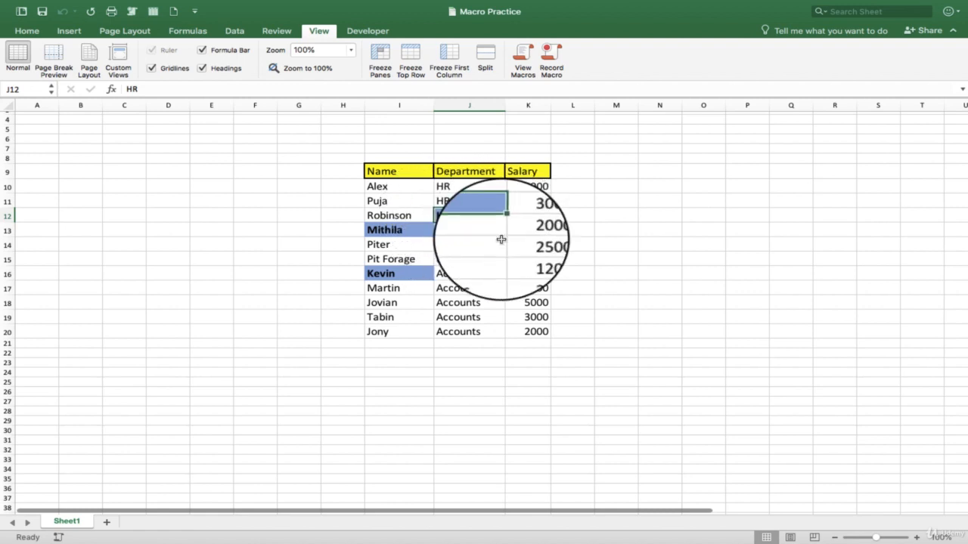
click(539, 257)
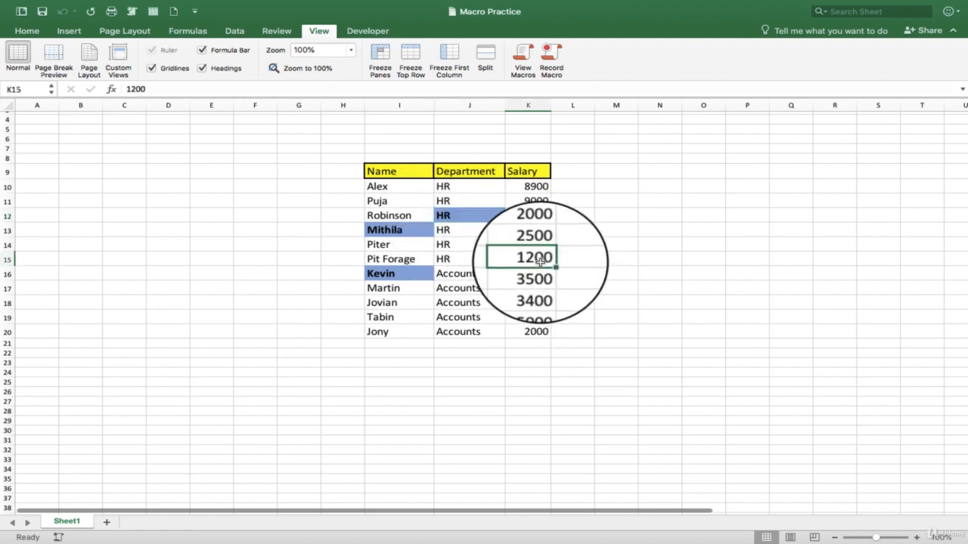
key(alt+super+m)
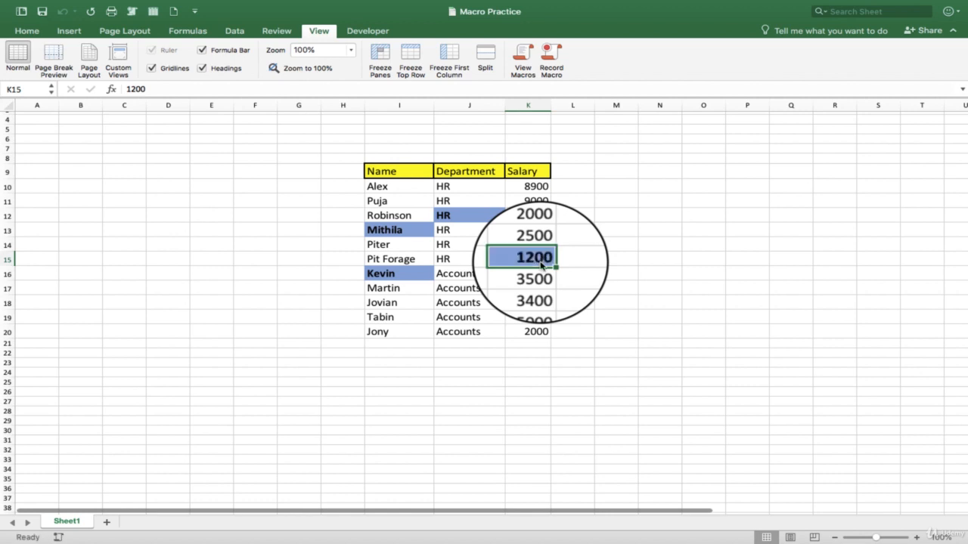
click(468, 327)
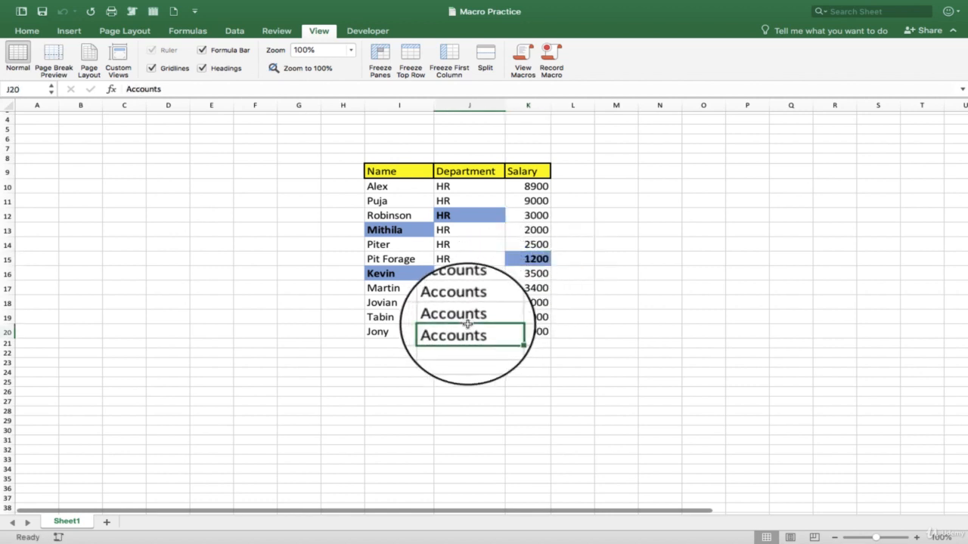
key(alt+super+m)
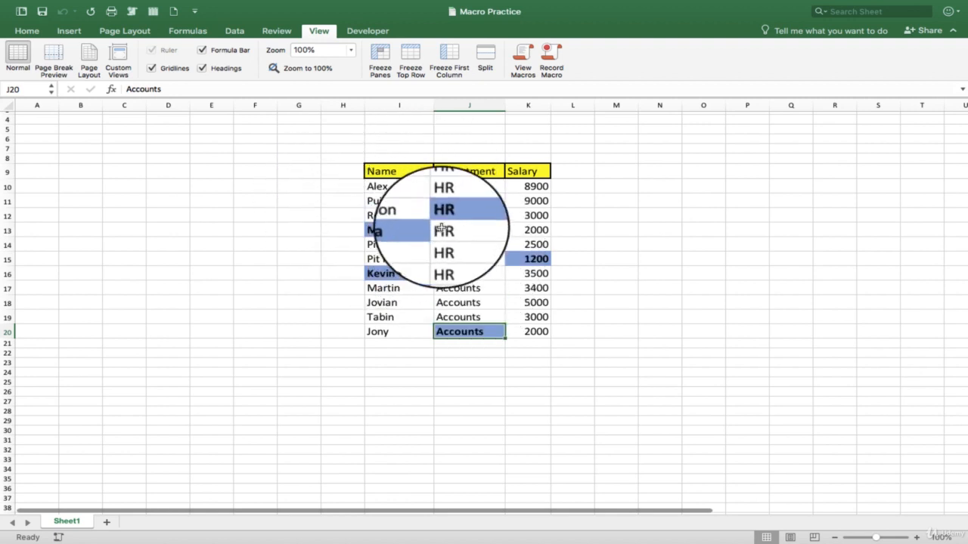
click(460, 276)
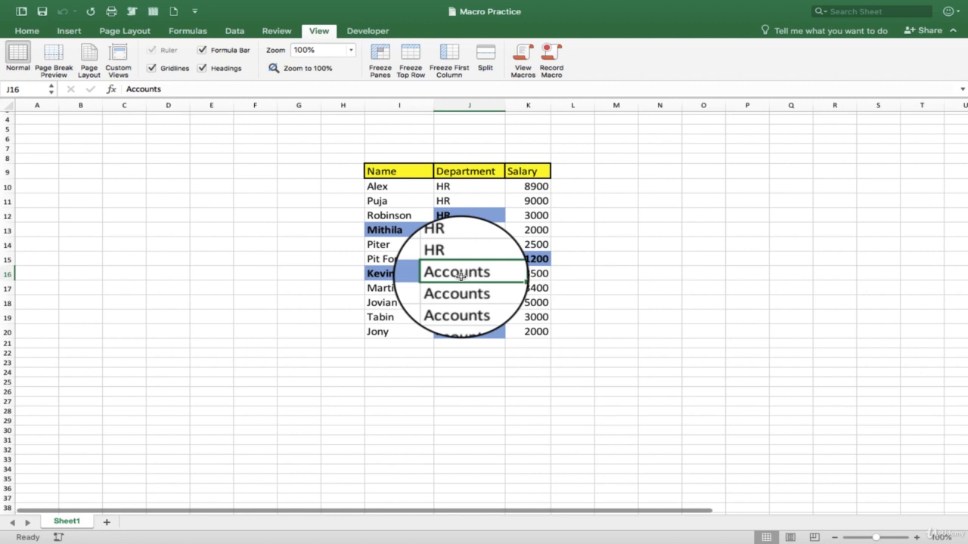
key(alt+super+m)
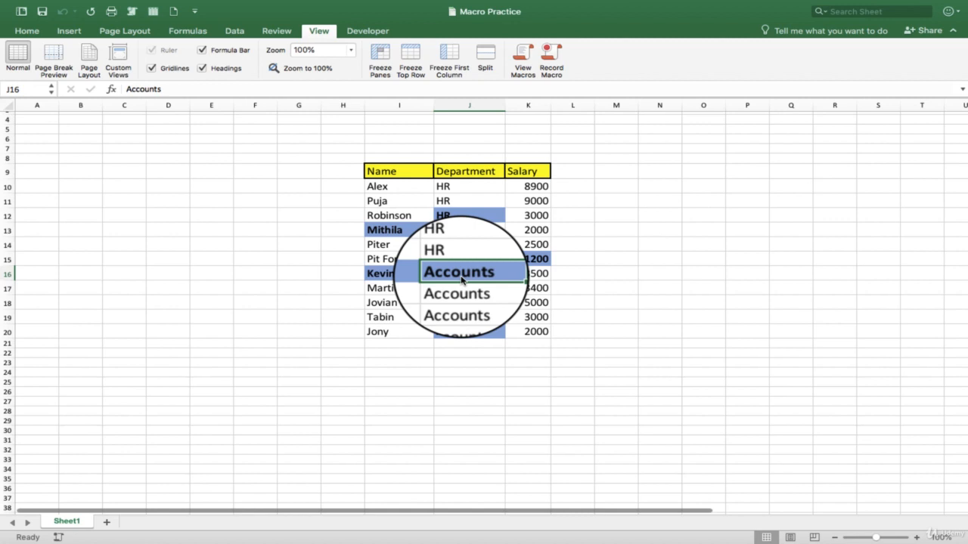